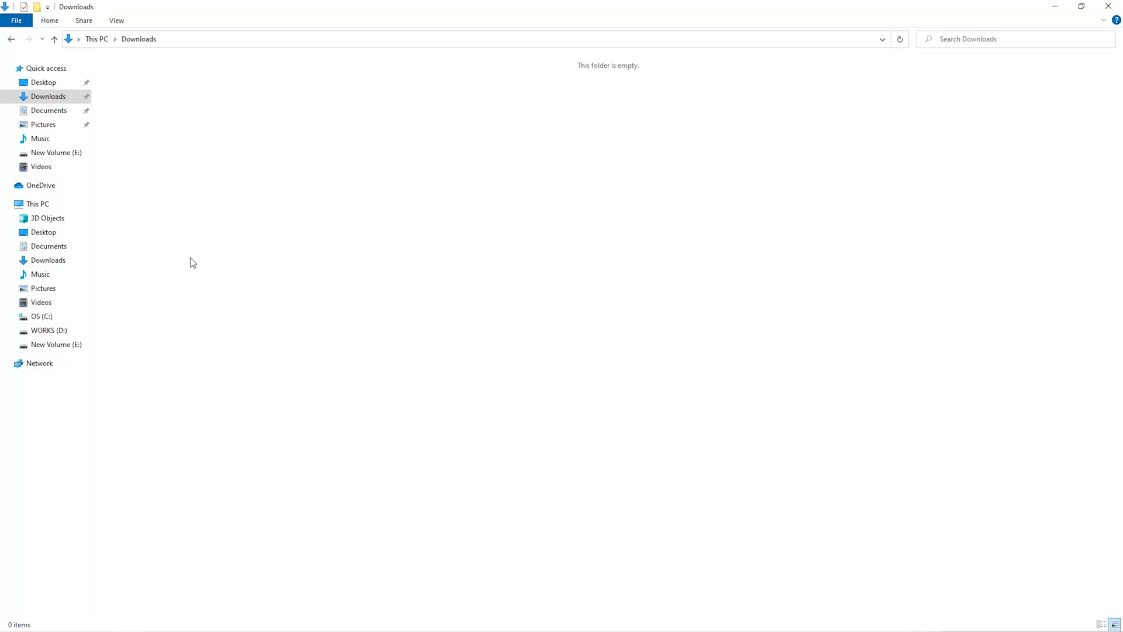
# Create a new folder named Miner in Downloads
pyautogui.rightClick(206, 231)
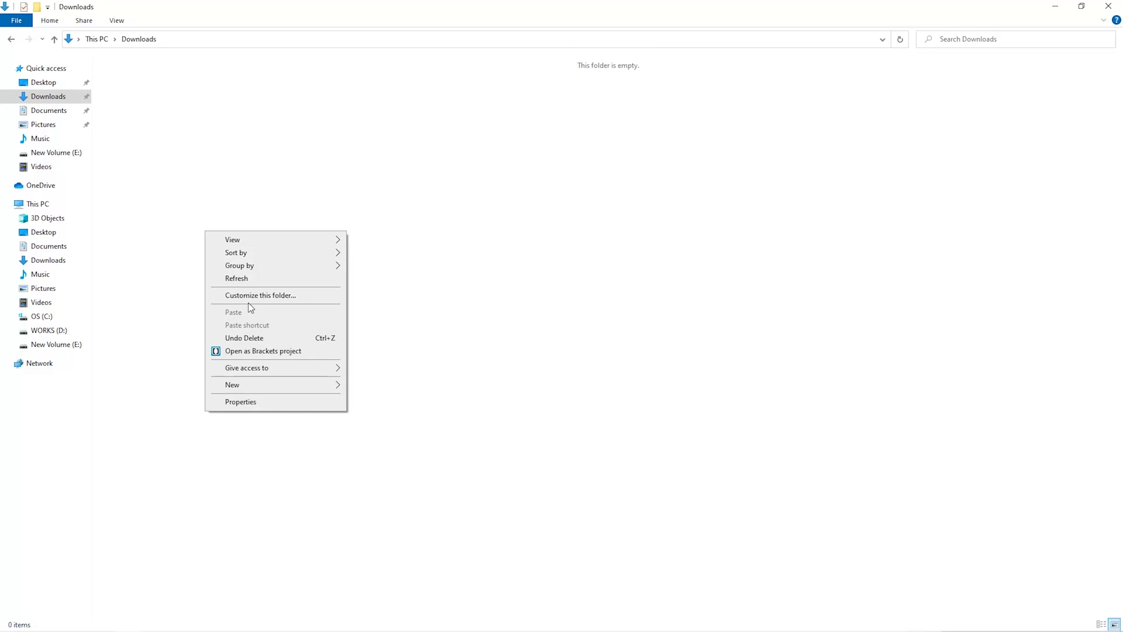
pyautogui.moveTo(261, 386)
pyautogui.click(399, 388)
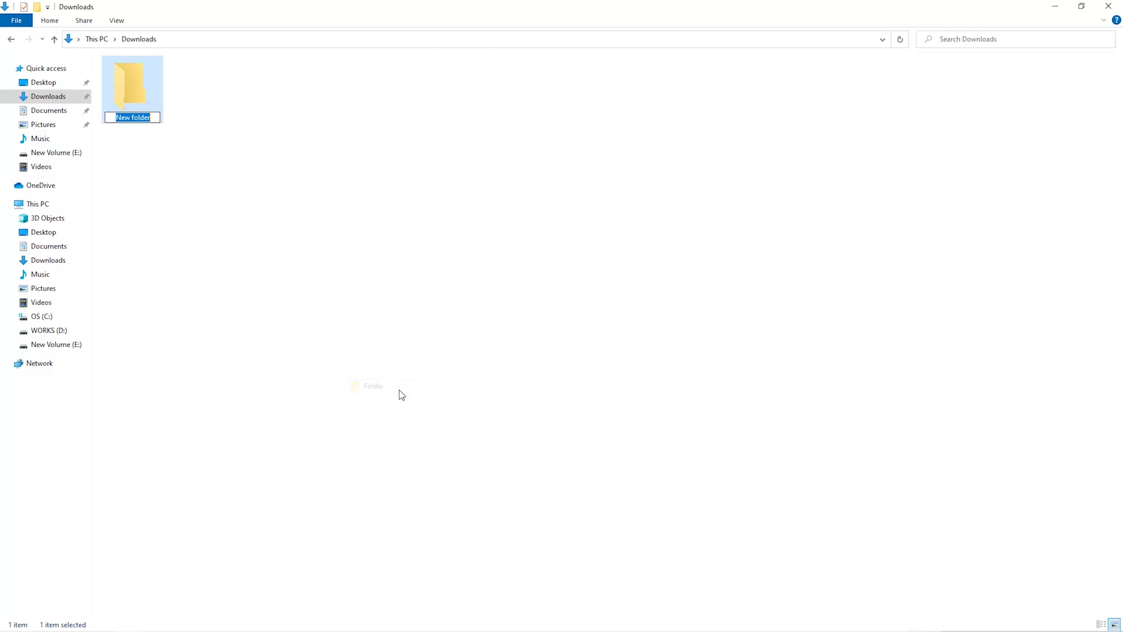
pyautogui.write('Miner')
pyautogui.press('Return')
# Search Start for 'security' and launch Windows Security
pyautogui.press('super')
pyautogui.write('security')
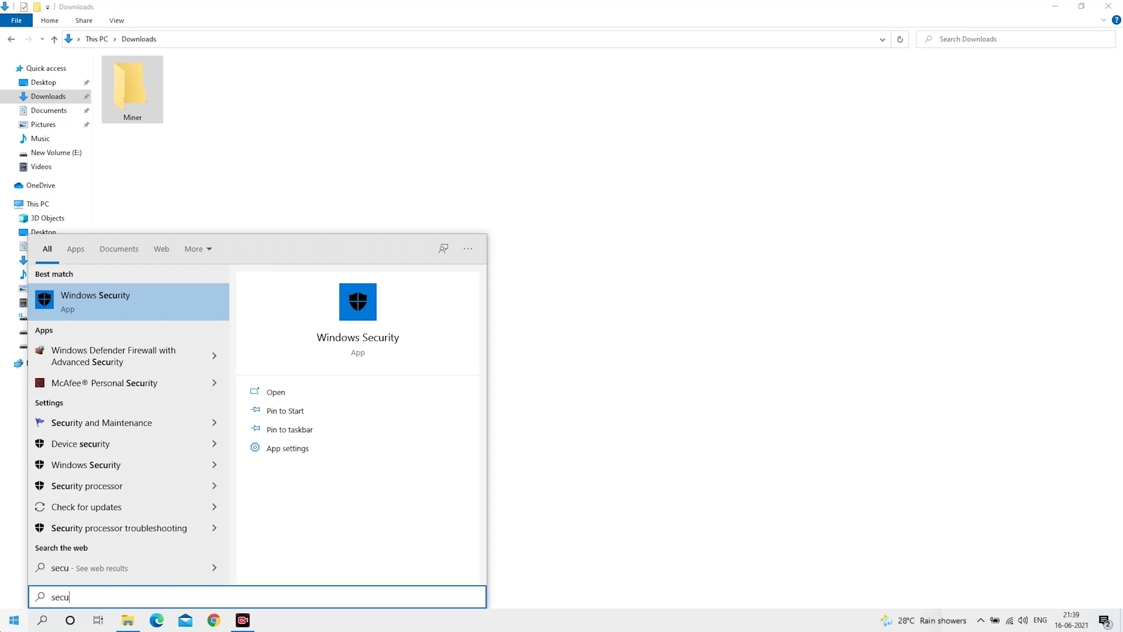
pyautogui.press('Return')
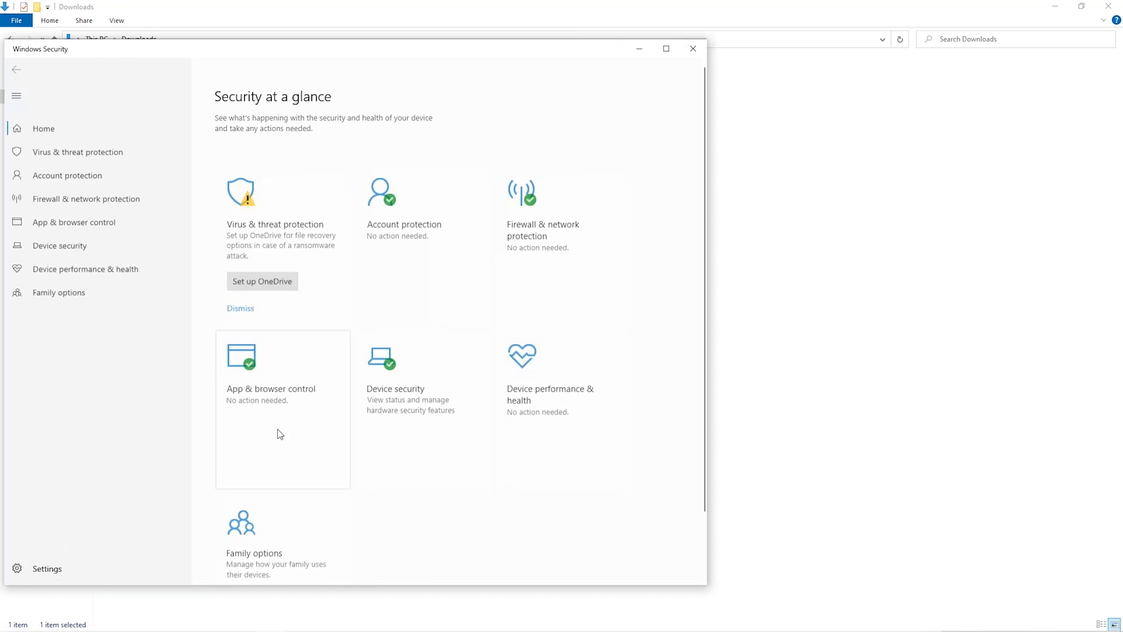
# Go to the exclusions list in Virus & threat protection settings
pyautogui.click(88, 146)
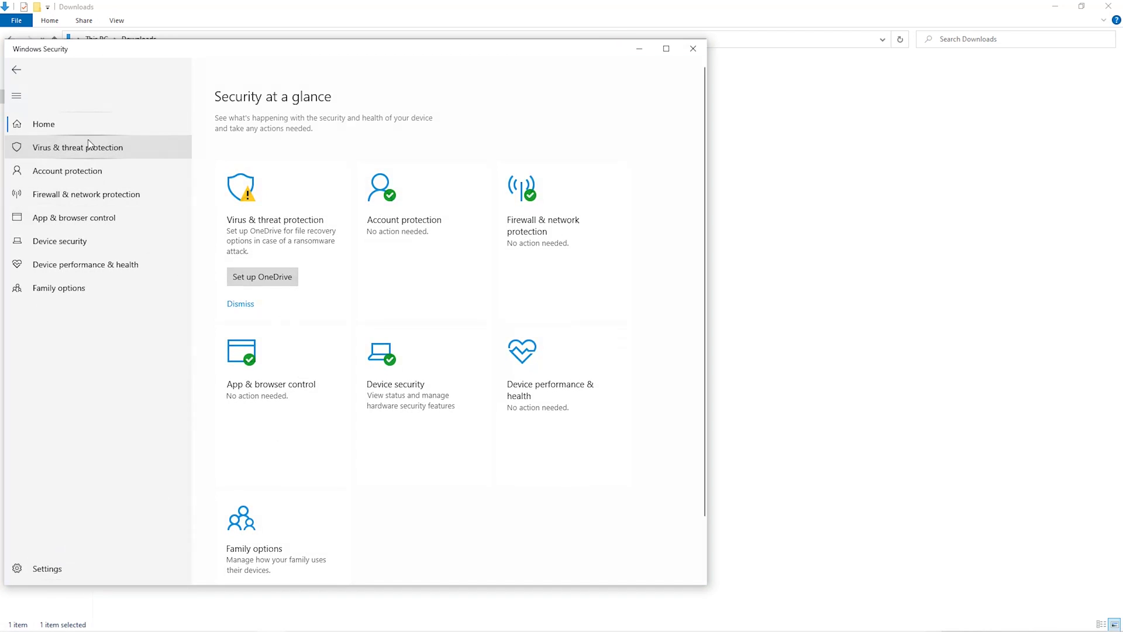
pyautogui.scroll(-2, 282, 323)
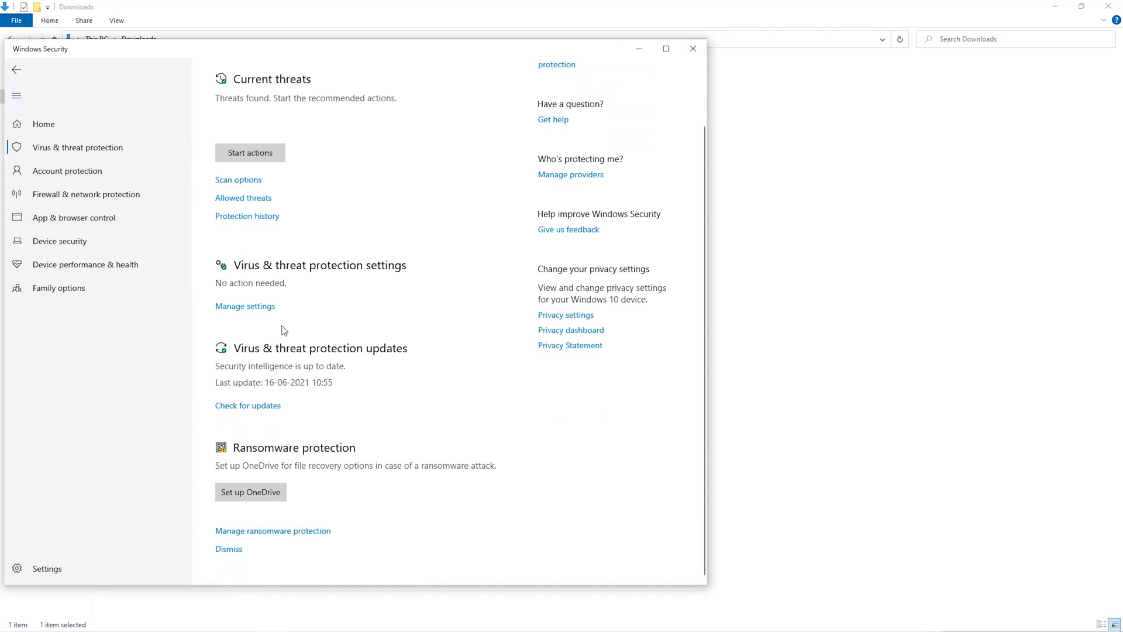
pyautogui.click(259, 314)
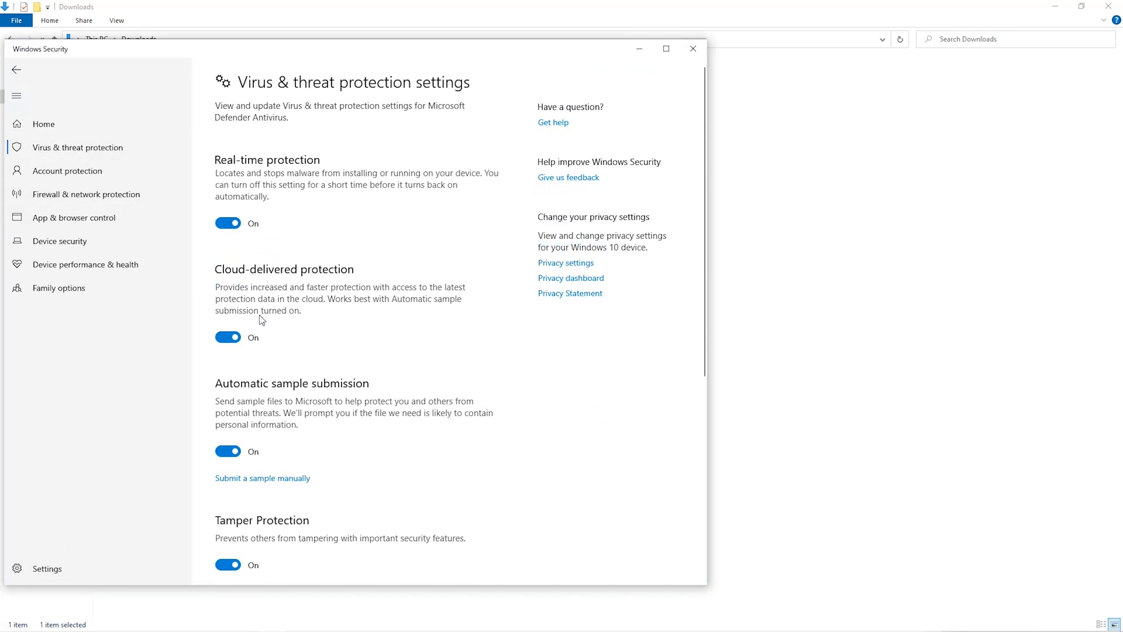
pyautogui.scroll(-5, 279, 389)
pyautogui.scroll(-2, 278, 389)
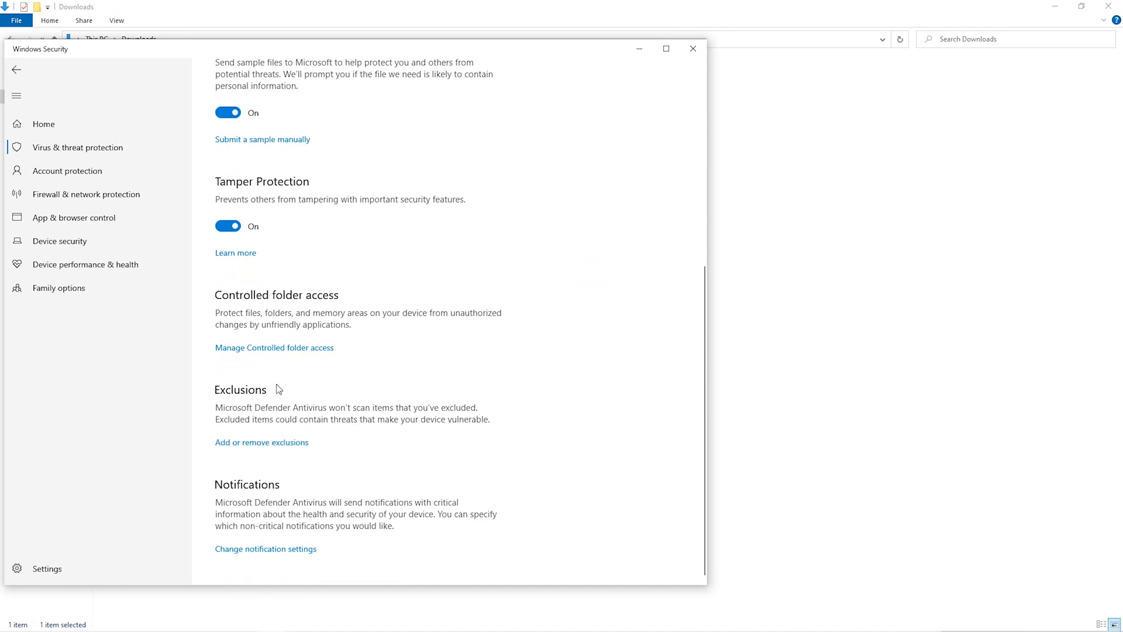
pyautogui.click(283, 446)
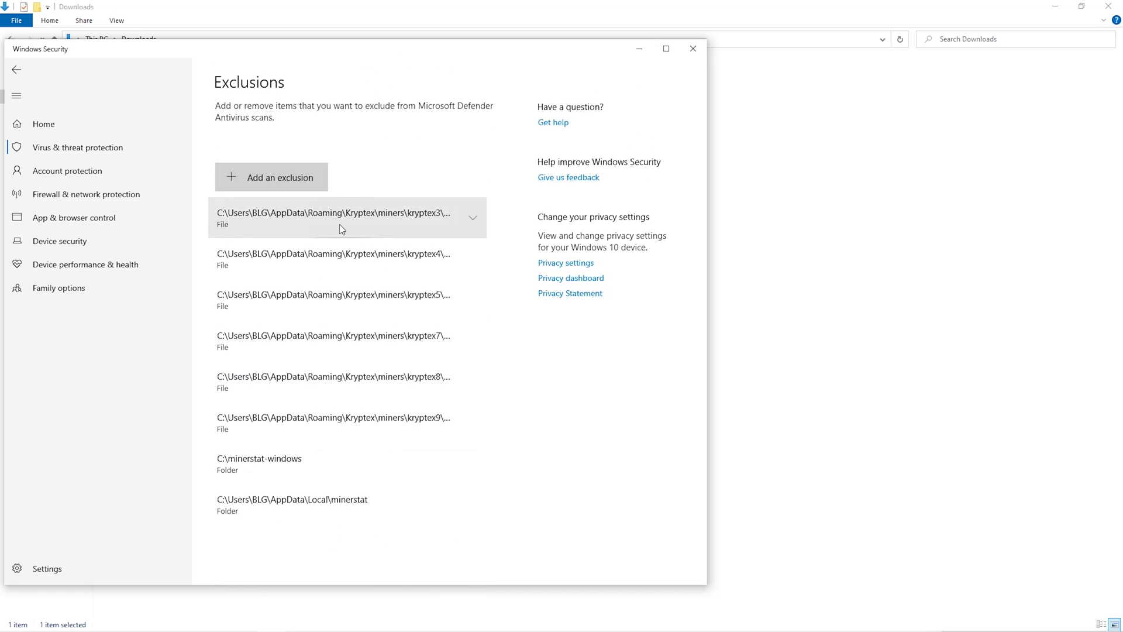
# Add Downloads\Miner as a folder exclusion
pyautogui.click(312, 184)
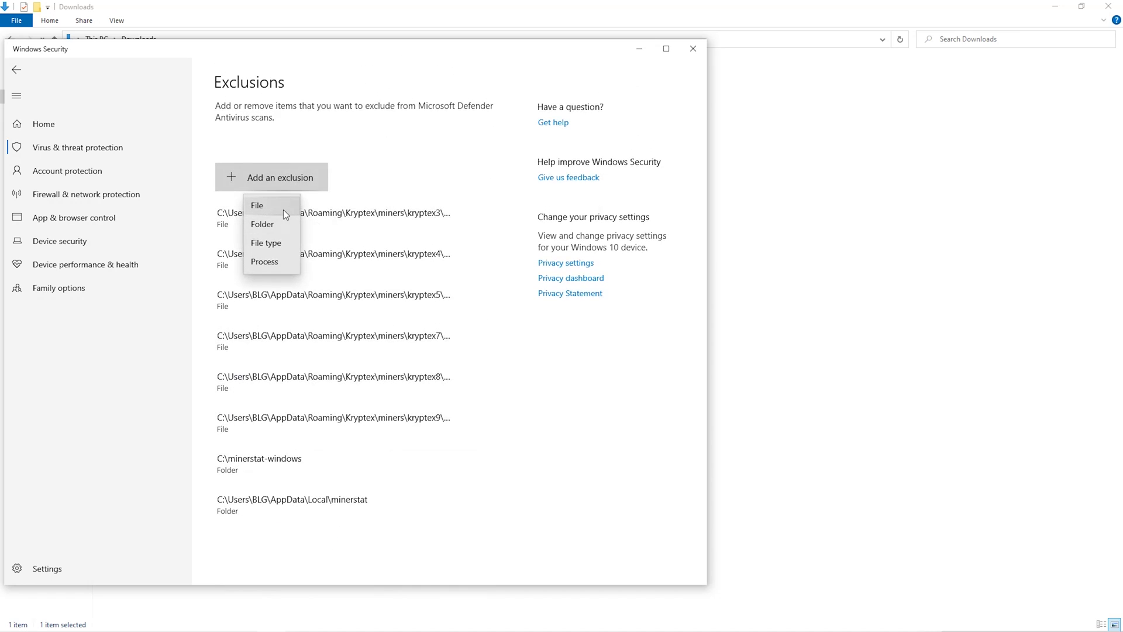
pyautogui.click(274, 226)
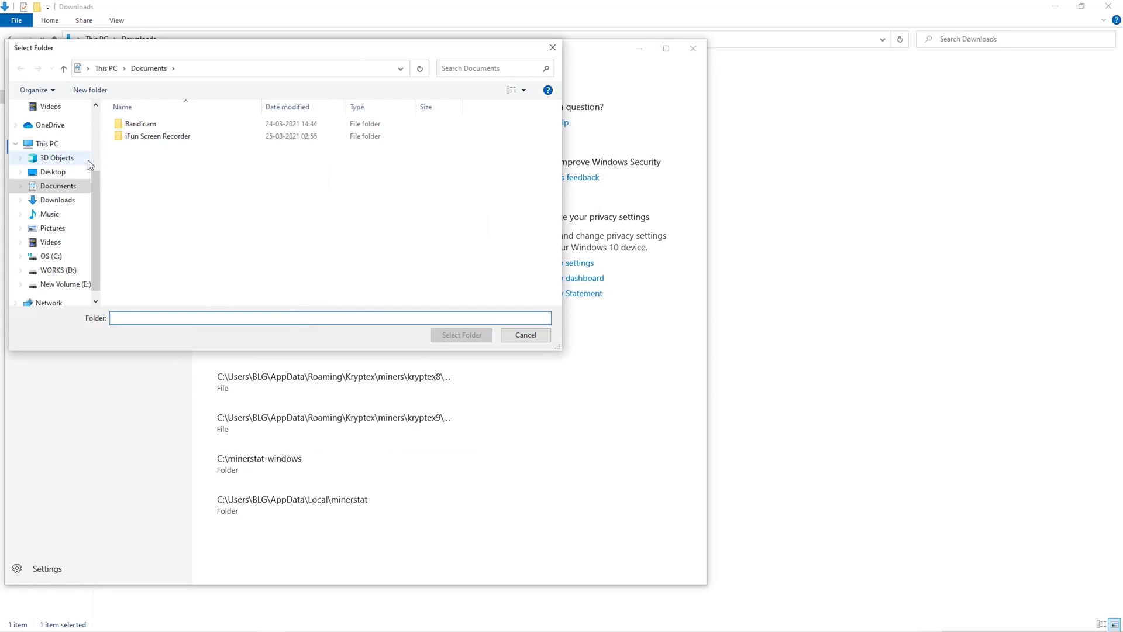
pyautogui.scroll(1, 79, 194)
pyautogui.click(58, 214)
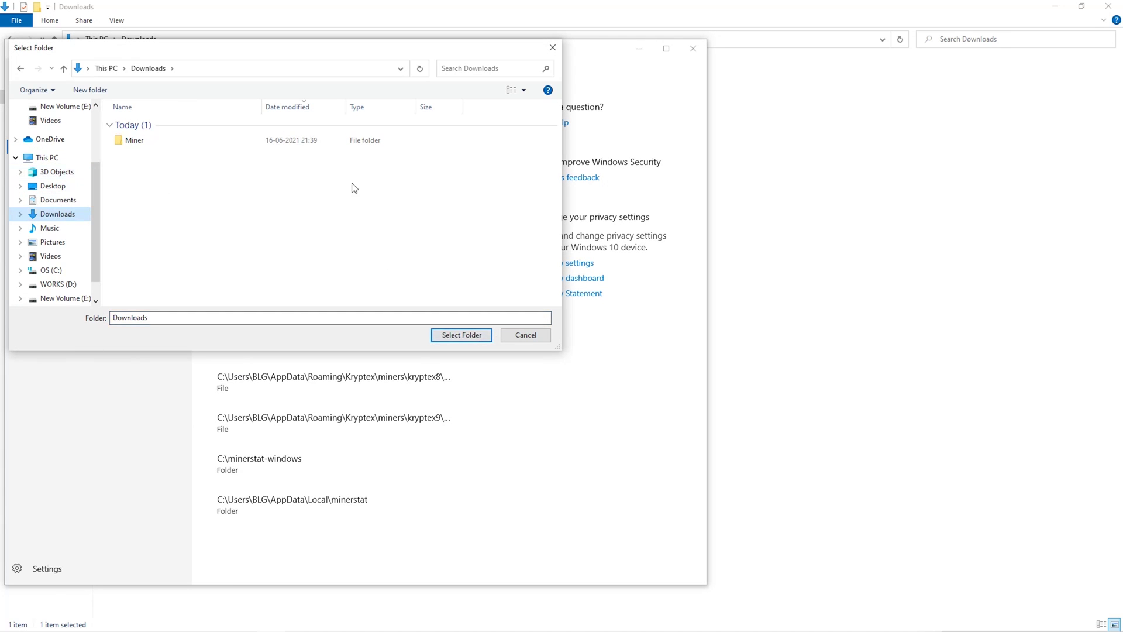
pyautogui.click(328, 142)
pyautogui.click(449, 337)
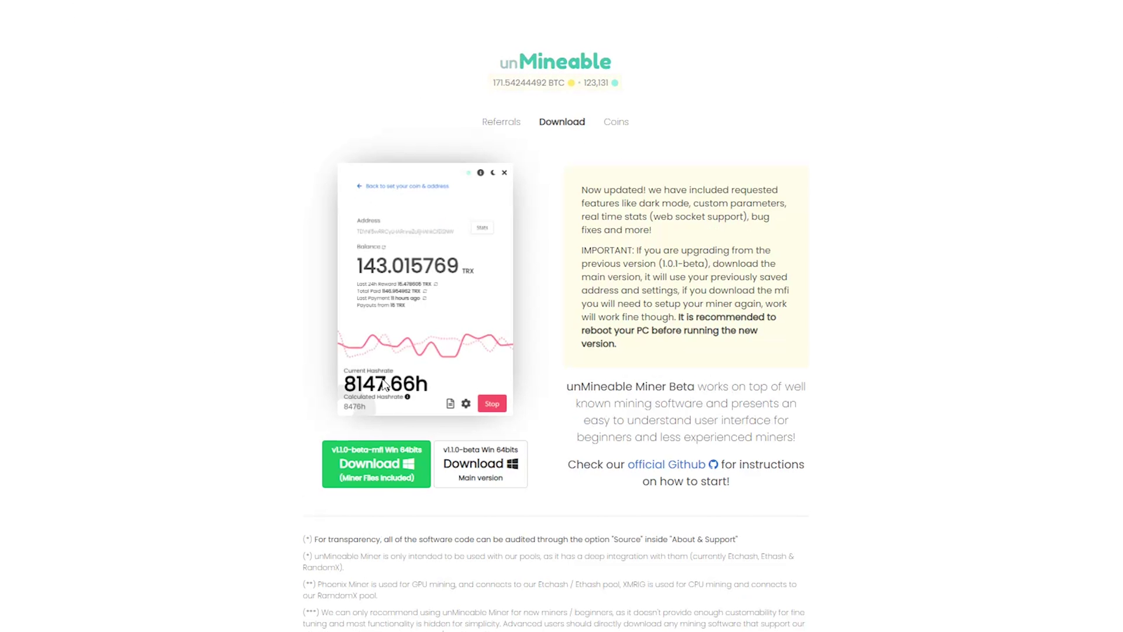
# Download the 'Miner Files Included' Windows zip and save it into Downloads\Miner
pyautogui.click(386, 469)
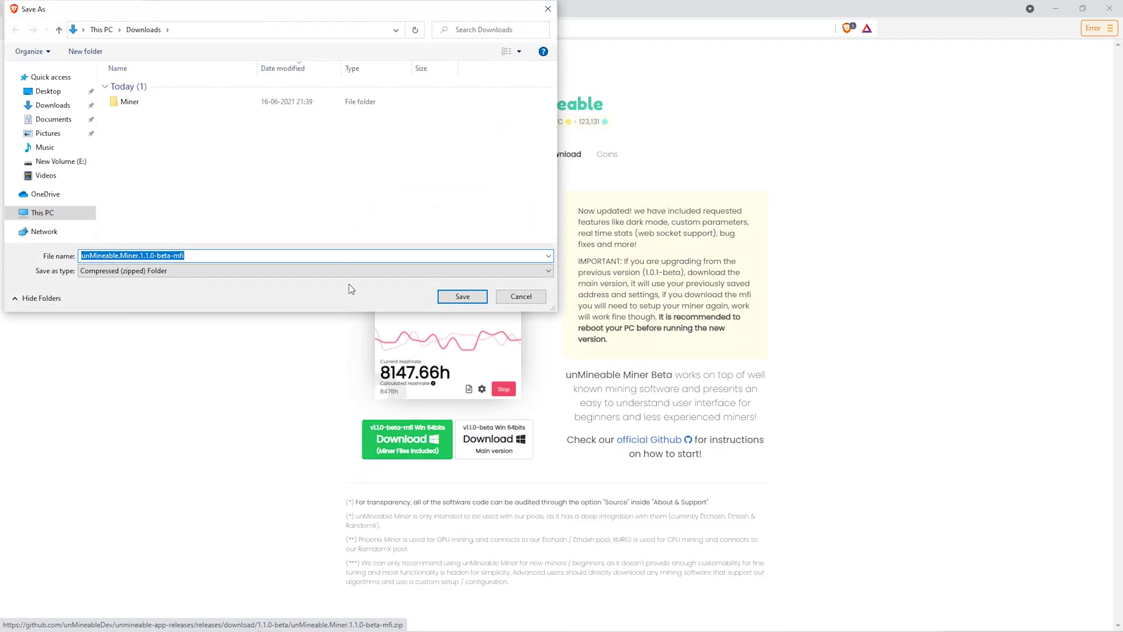
pyautogui.doubleClick(198, 103)
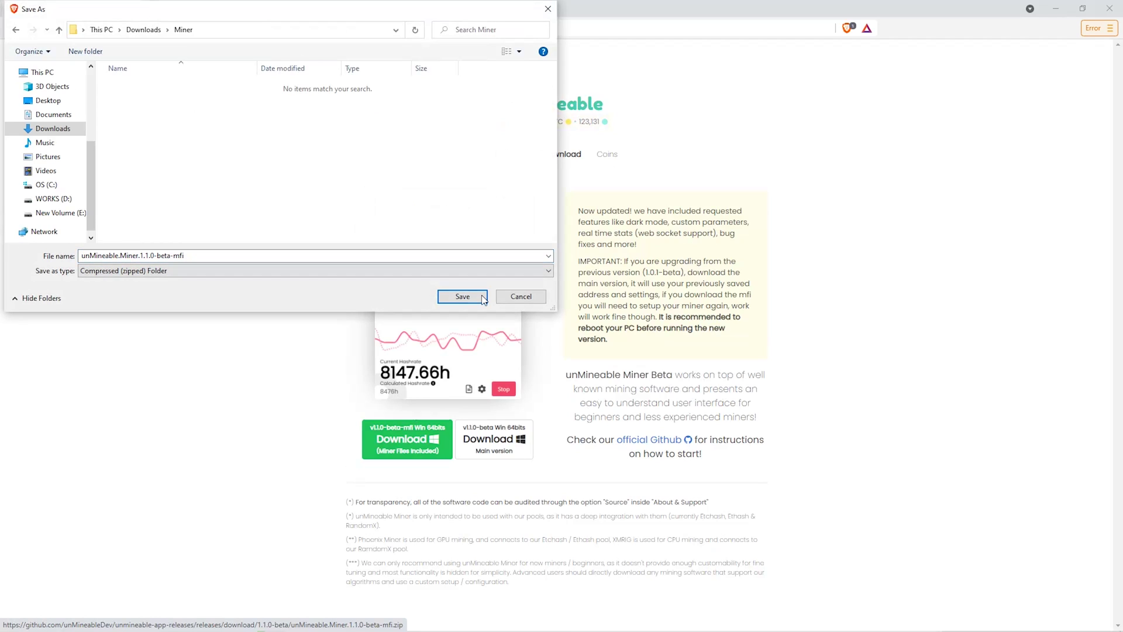
pyautogui.click(462, 296)
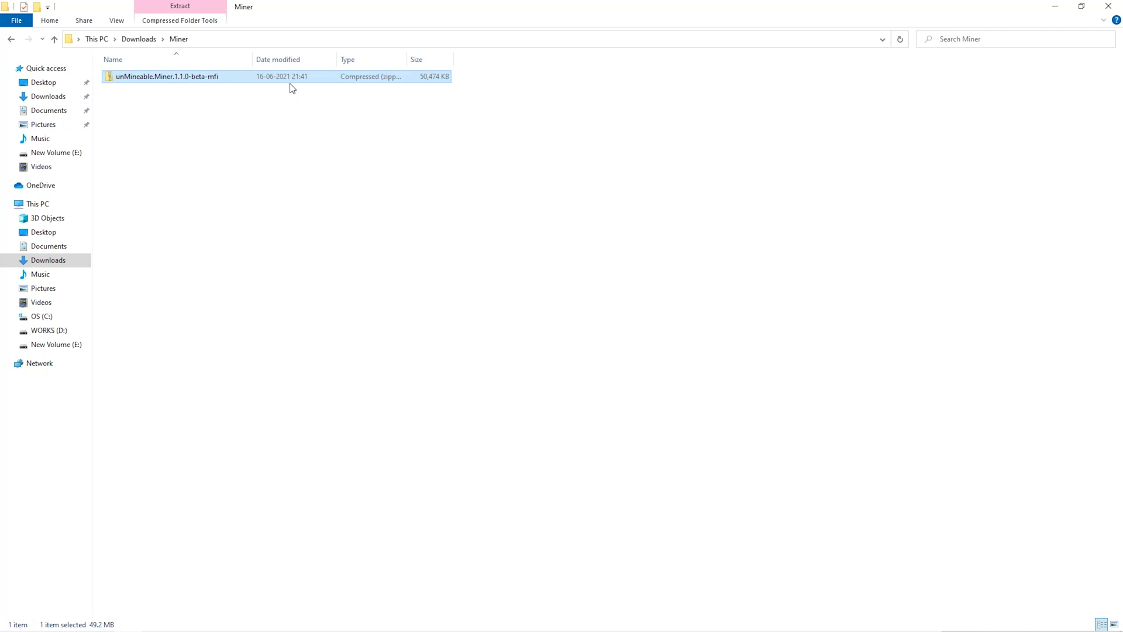
# Extract the unMineable zip in place with 7-Zip and run the unMineable Miner application
pyautogui.rightClick(290, 85)
pyautogui.moveTo(346, 156)
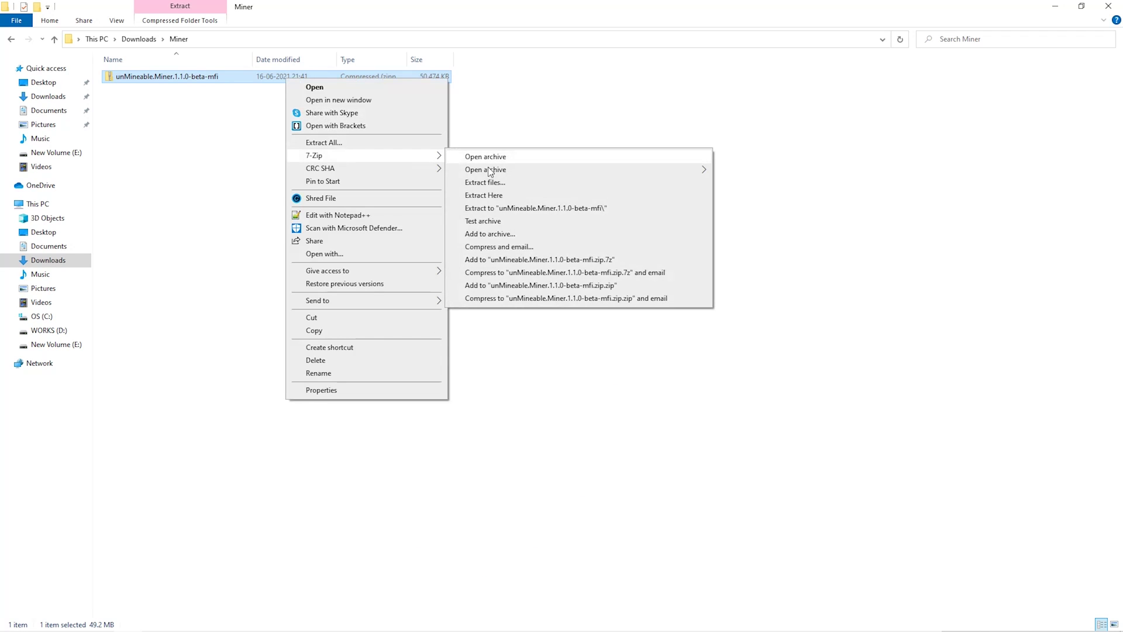
pyautogui.click(484, 195)
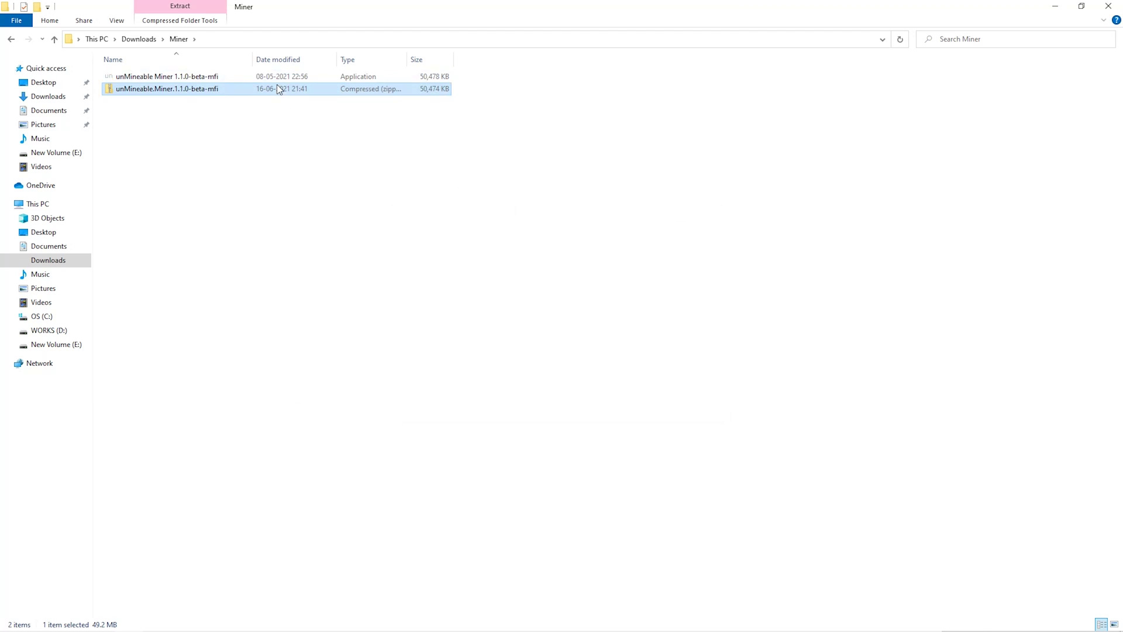
pyautogui.doubleClick(276, 77)
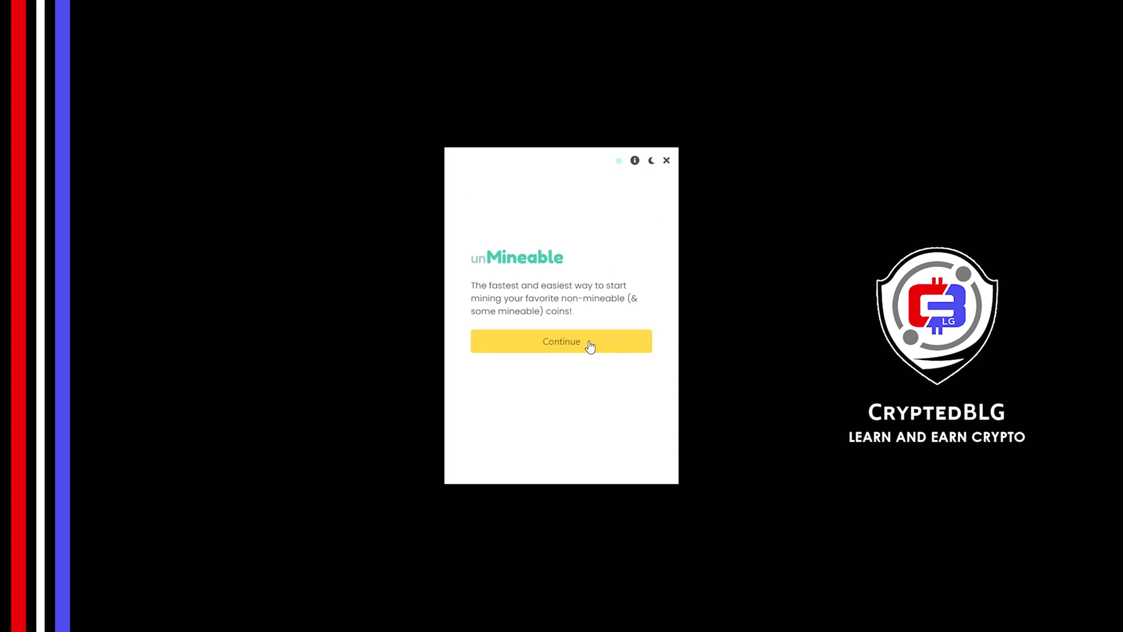
# Pass the welcome screen, select Graphics Card (GPU) as mining hardware, and continue
pyautogui.click(590, 347)
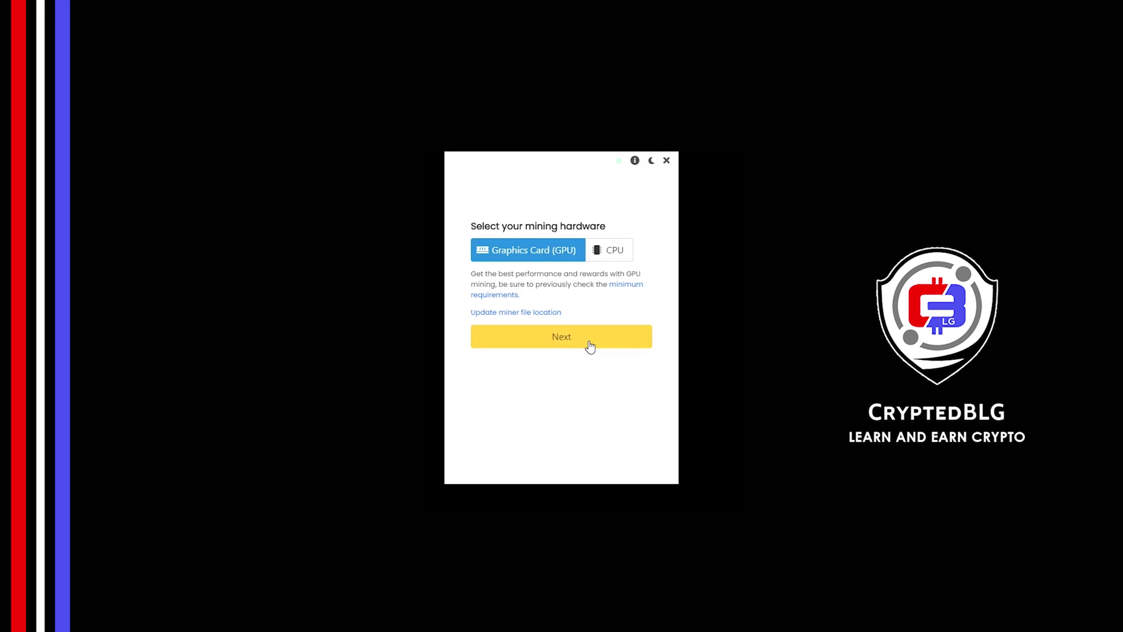
pyautogui.click(606, 258)
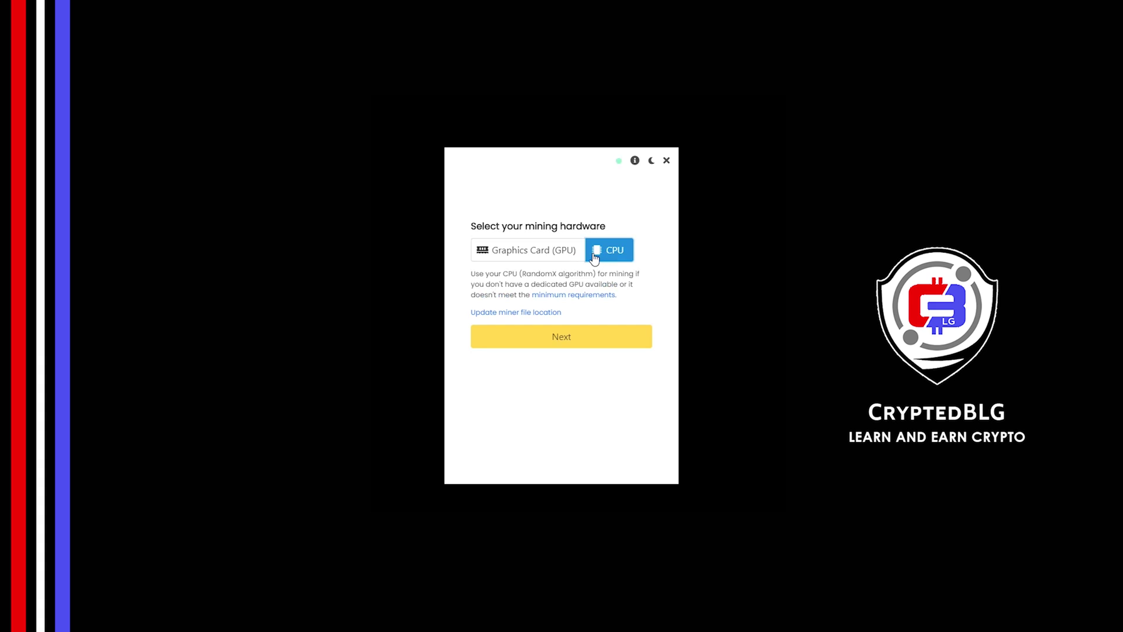
pyautogui.click(542, 258)
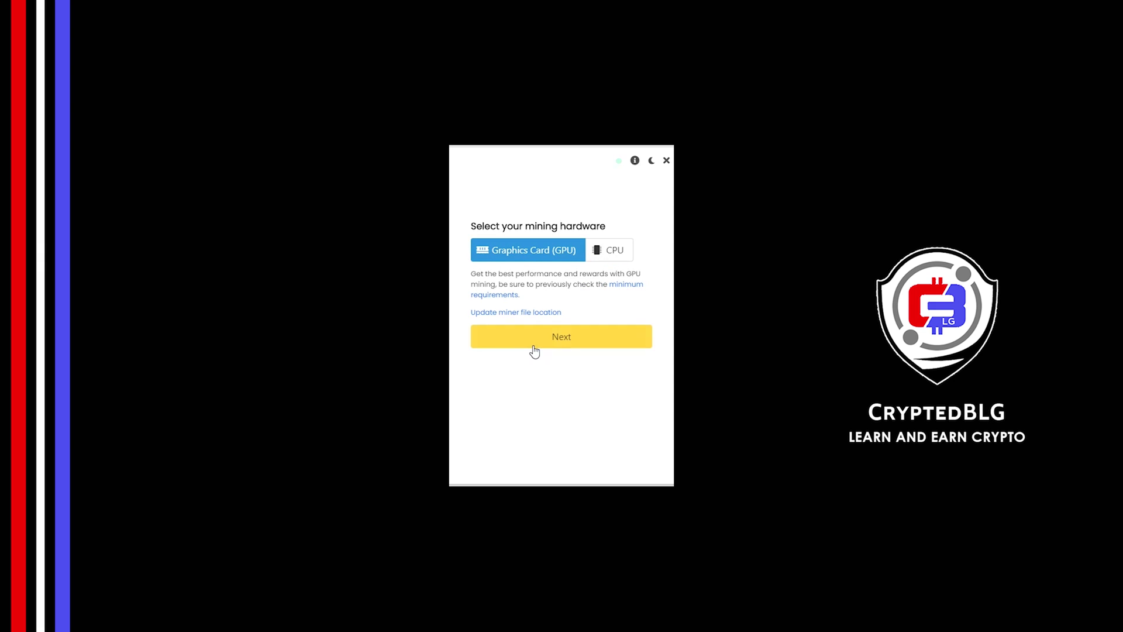
pyautogui.click(533, 346)
# Filter coins by 'shib', choose SHIBA INU, and paste the wallet address
pyautogui.click(521, 253)
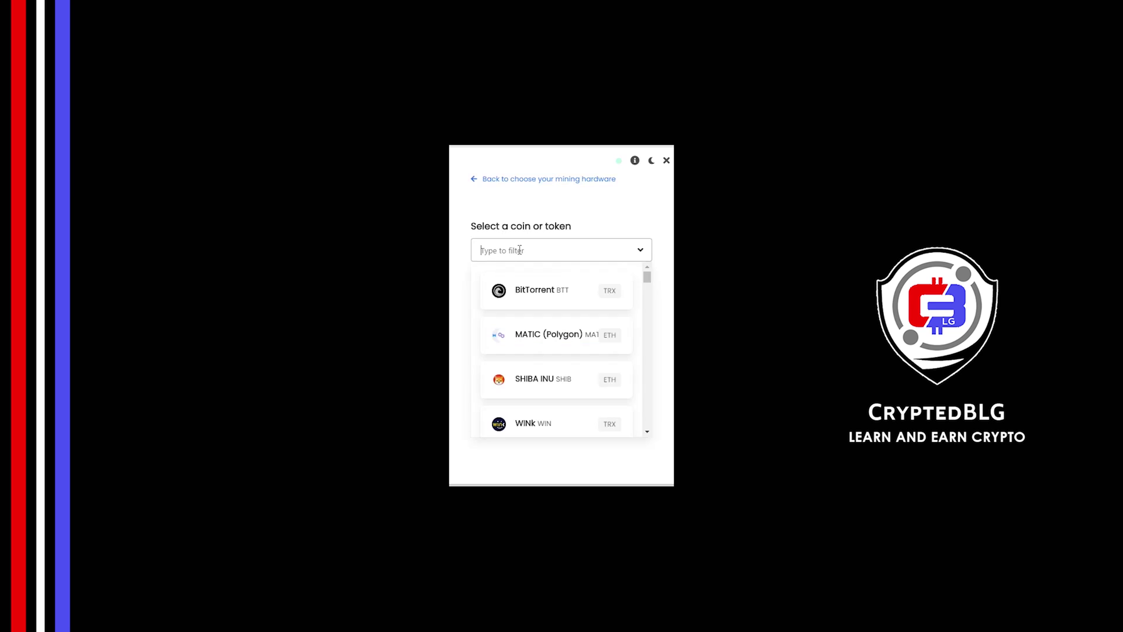
pyautogui.write('shib')
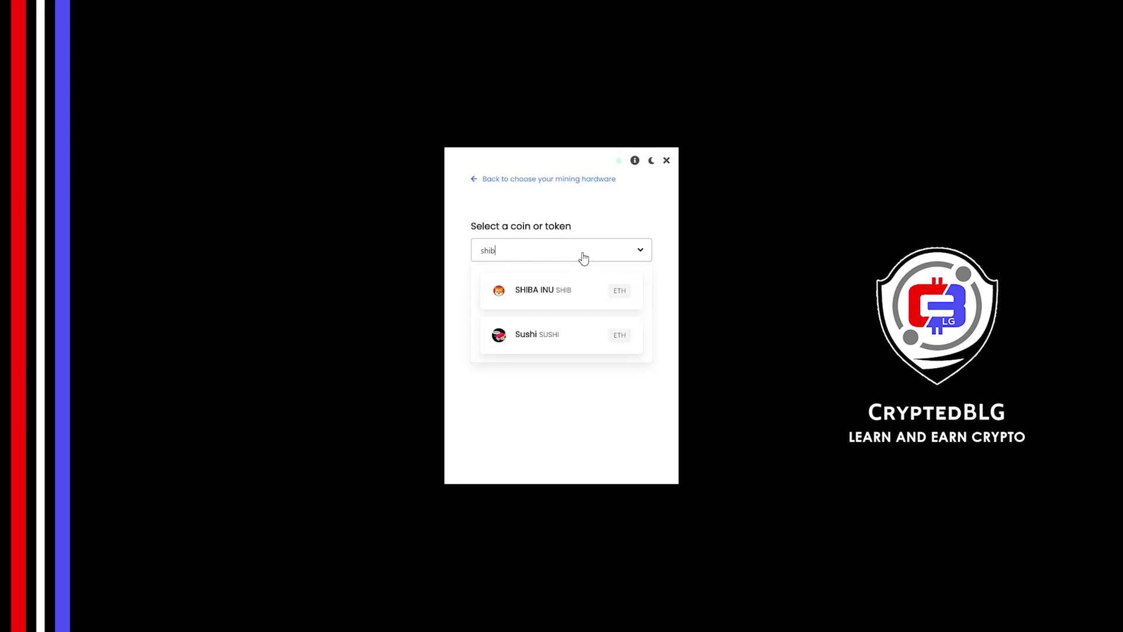
pyautogui.click(591, 295)
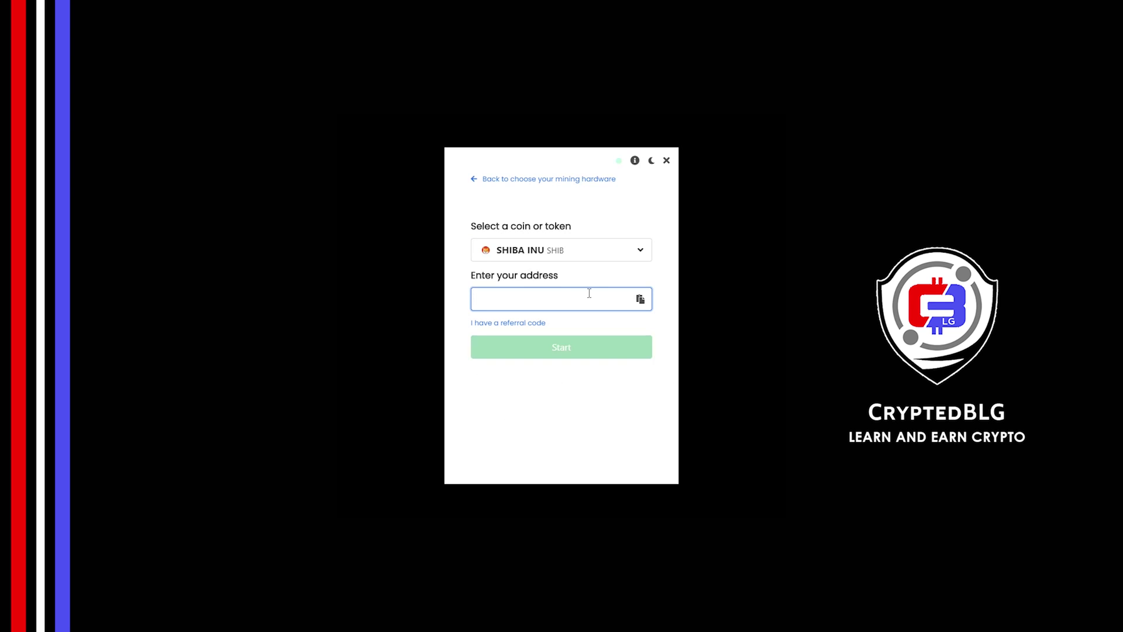
pyautogui.click(640, 299)
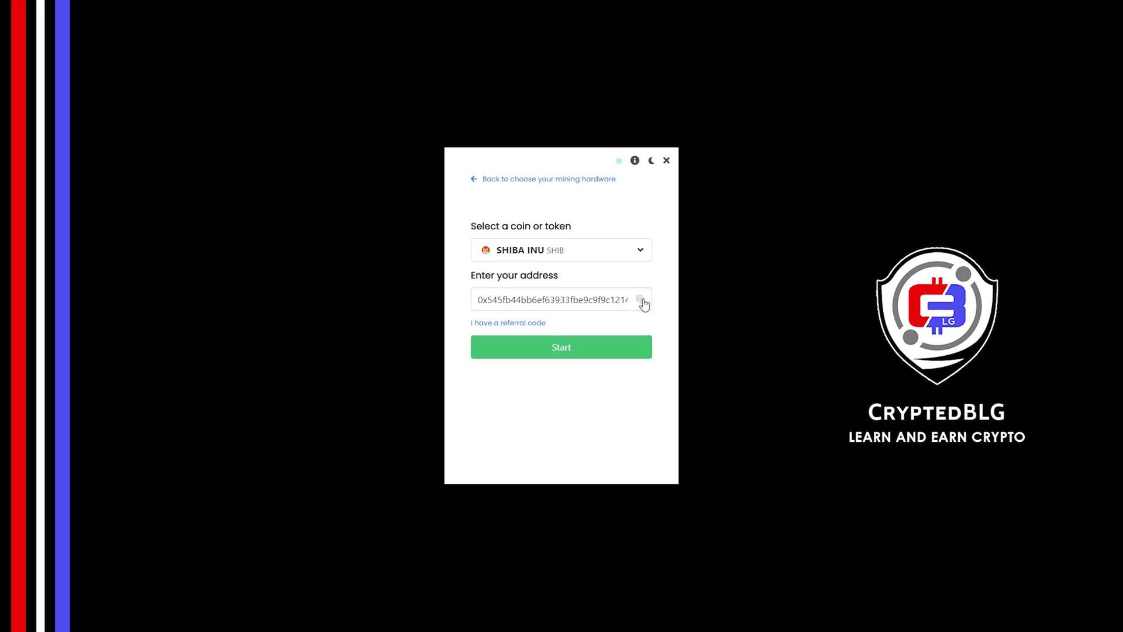
# Paste the referral code into the referral code field
pyautogui.click(537, 331)
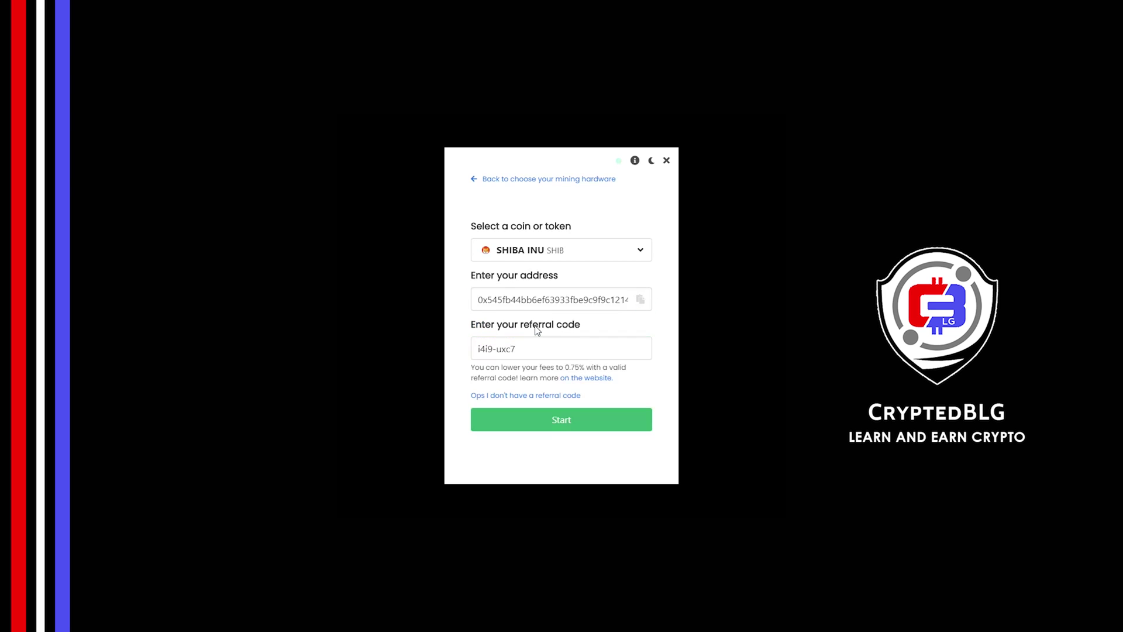
pyautogui.click(536, 346)
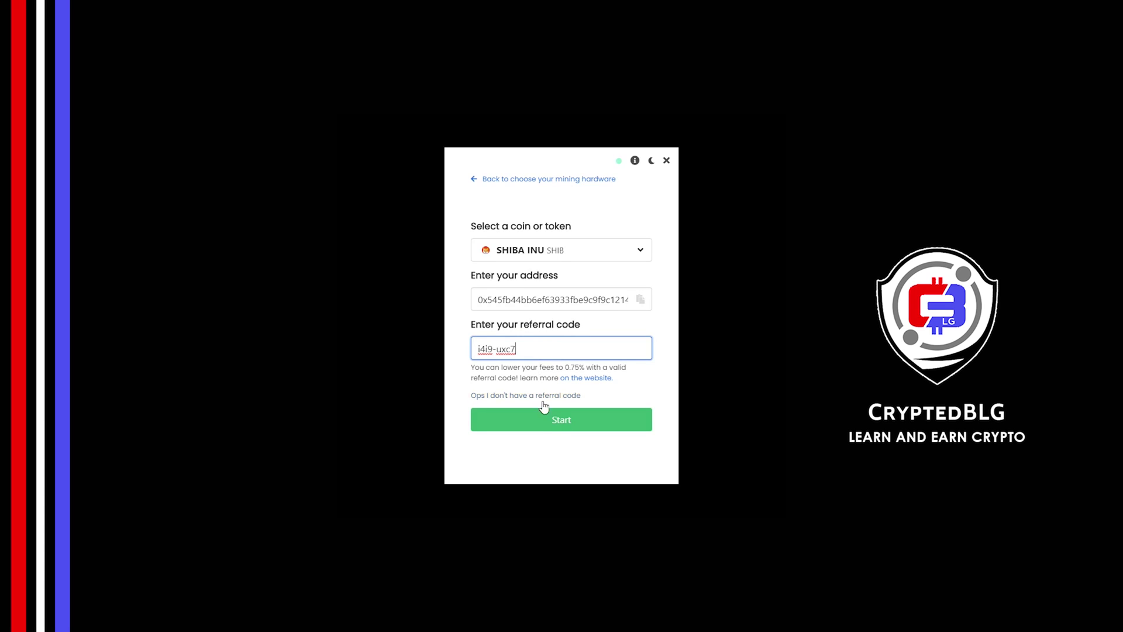
# Start mining, allow the miner through the Windows firewall, and open advanced settings
pyautogui.click(545, 430)
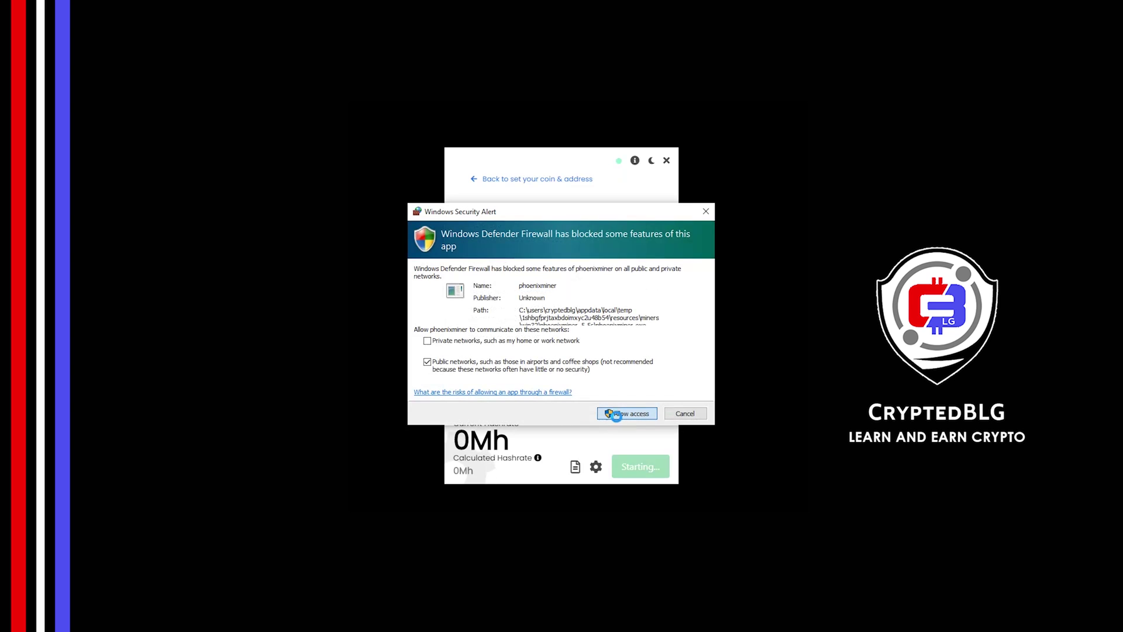
pyautogui.click(617, 417)
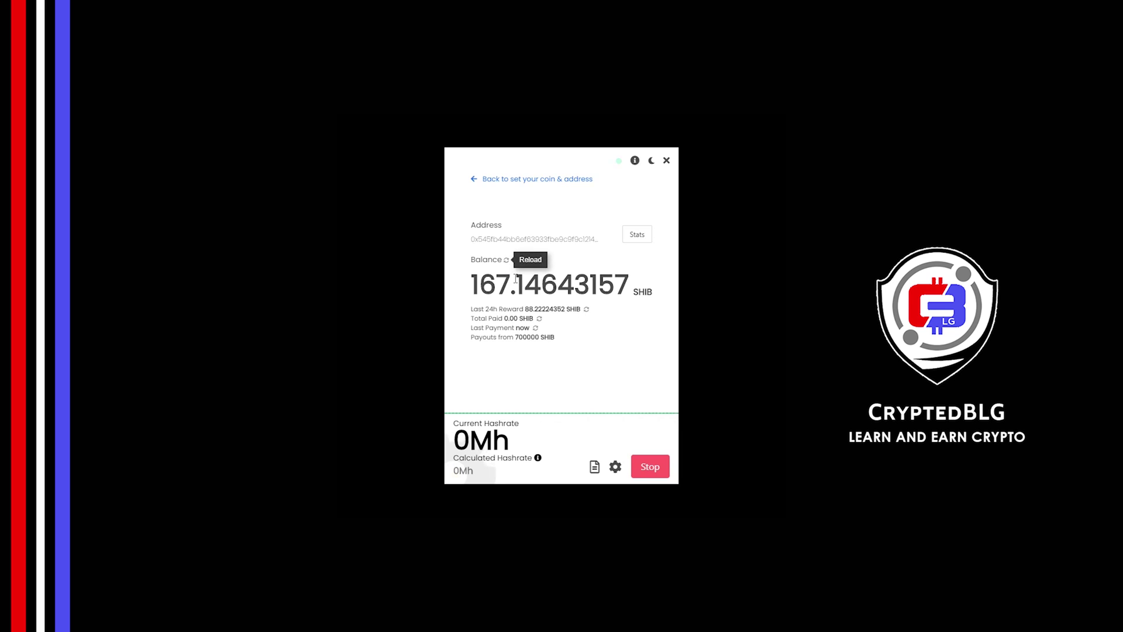
pyautogui.click(615, 467)
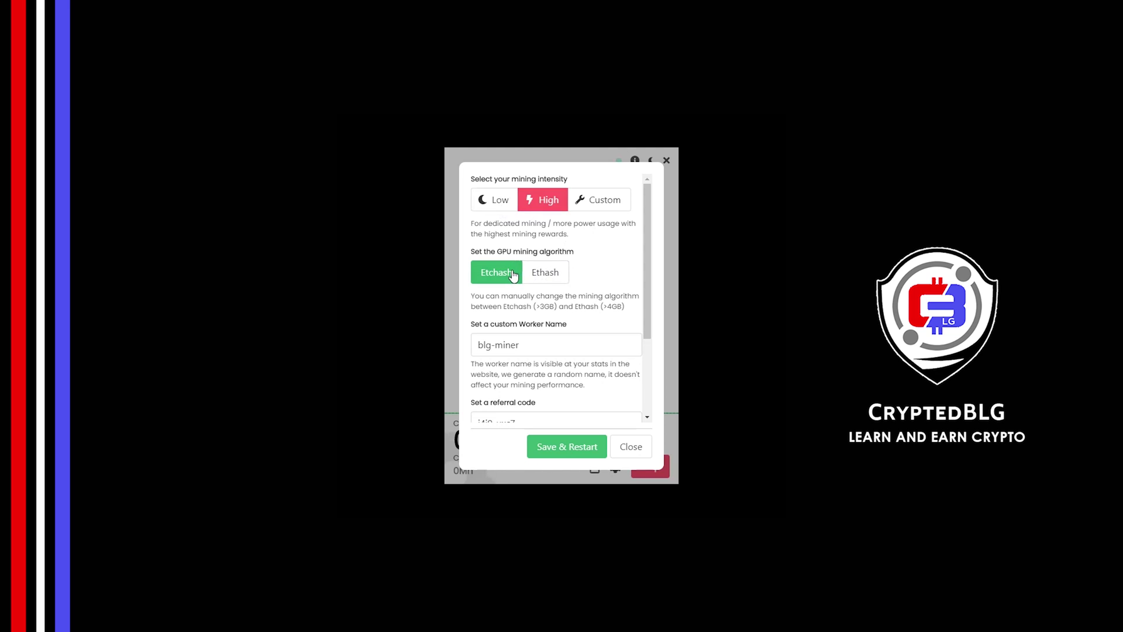
# Check worker name blg-miner and the referral code, then Save & Restart with Etchash
pyautogui.scroll(-1, 514, 278)
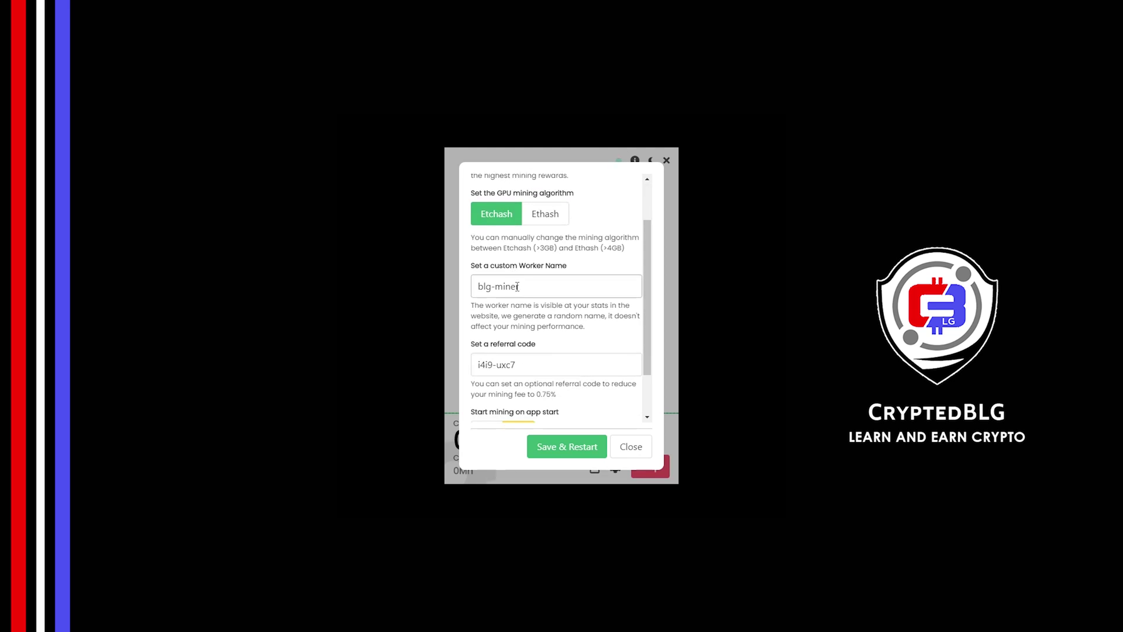
pyautogui.click(538, 287)
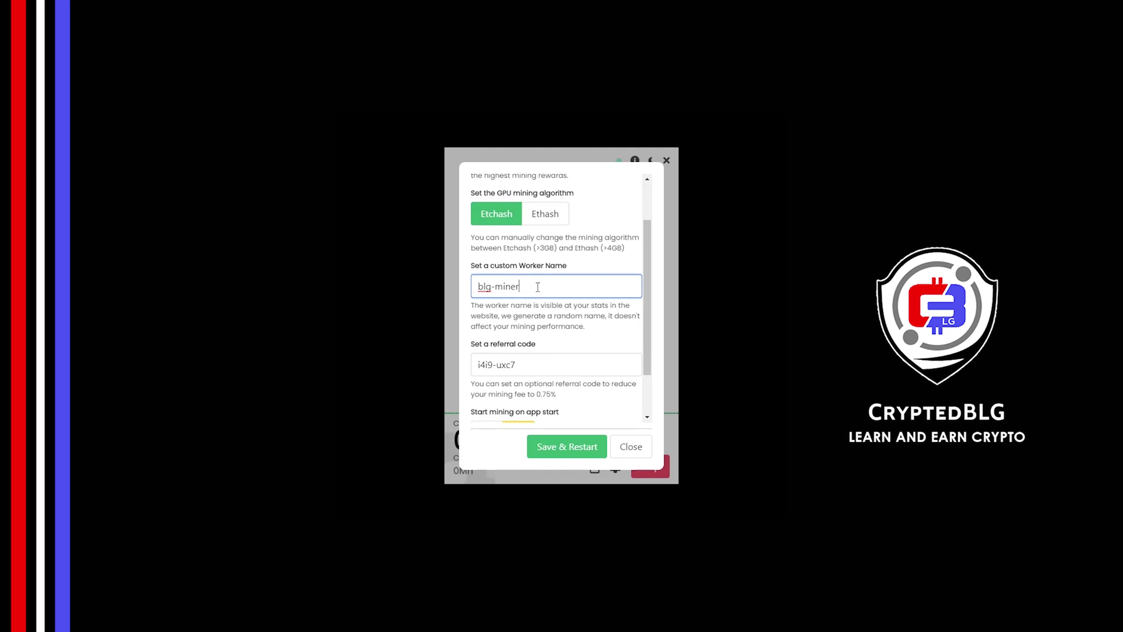
pyautogui.hotkey('ctrl', 'shift', 'Left')
pyautogui.hotkey('ctrl', 'shift', 'Left')
pyautogui.click(543, 317)
pyautogui.scroll(-1, 538, 310)
pyautogui.click(536, 305)
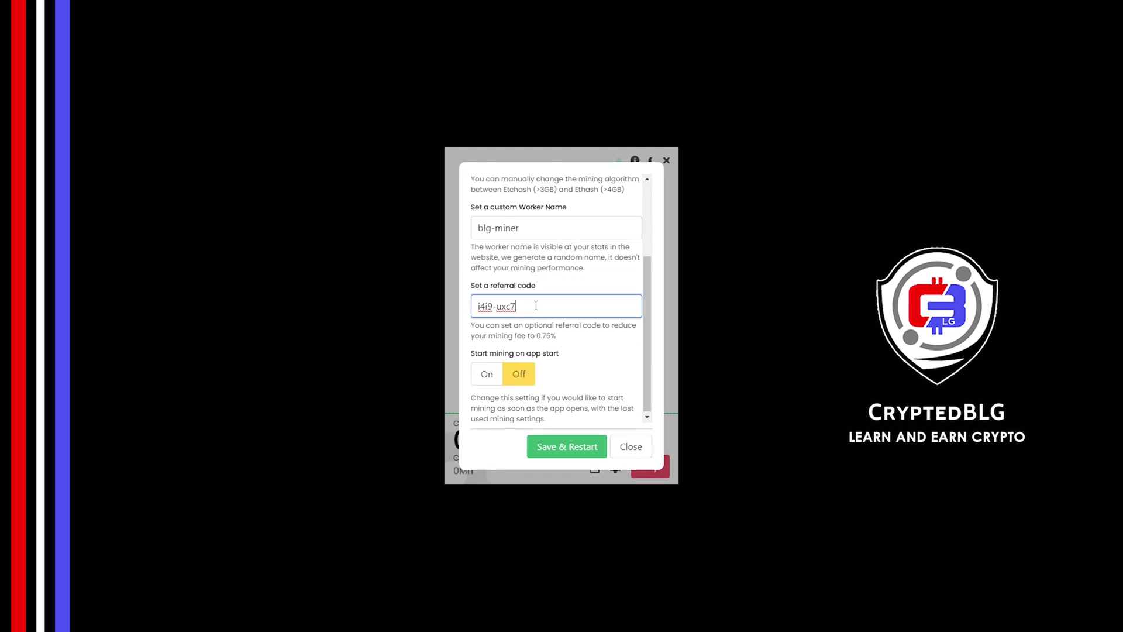
pyautogui.scroll(-1, 536, 305)
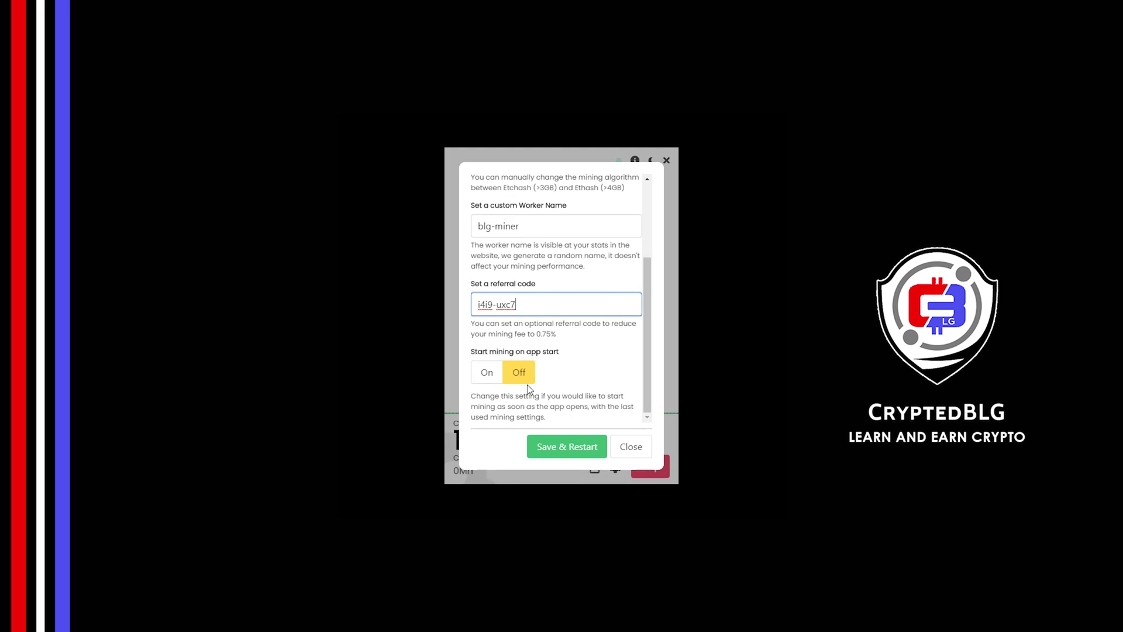
pyautogui.click(573, 444)
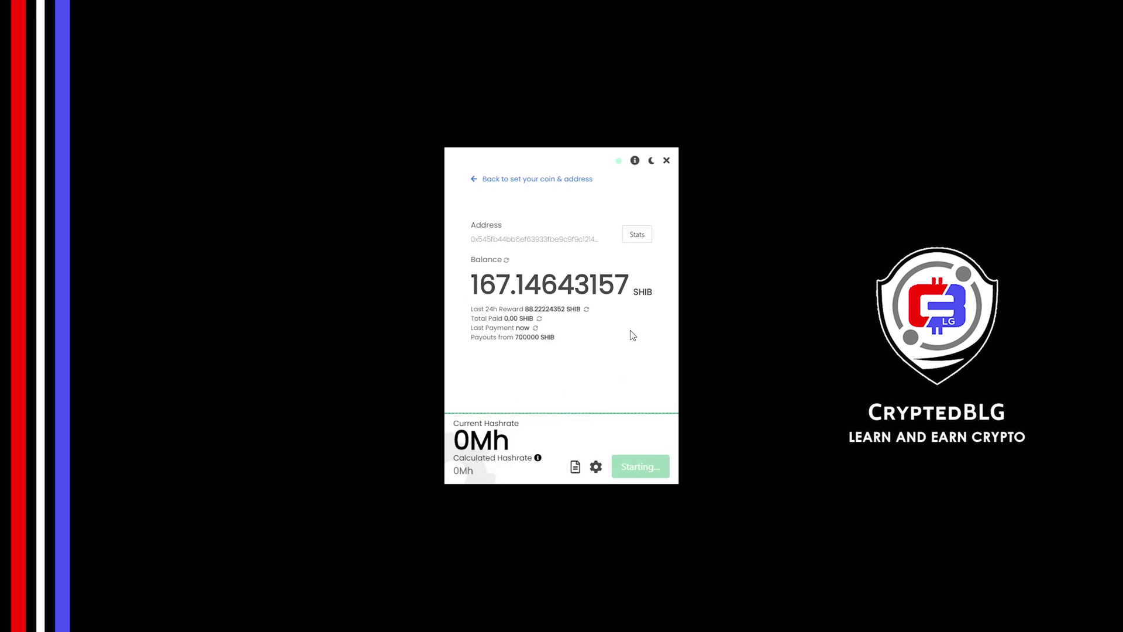
# Review the wallet's SHIB stats page showing the blg-miner worker, then stop mining
pyautogui.click(637, 236)
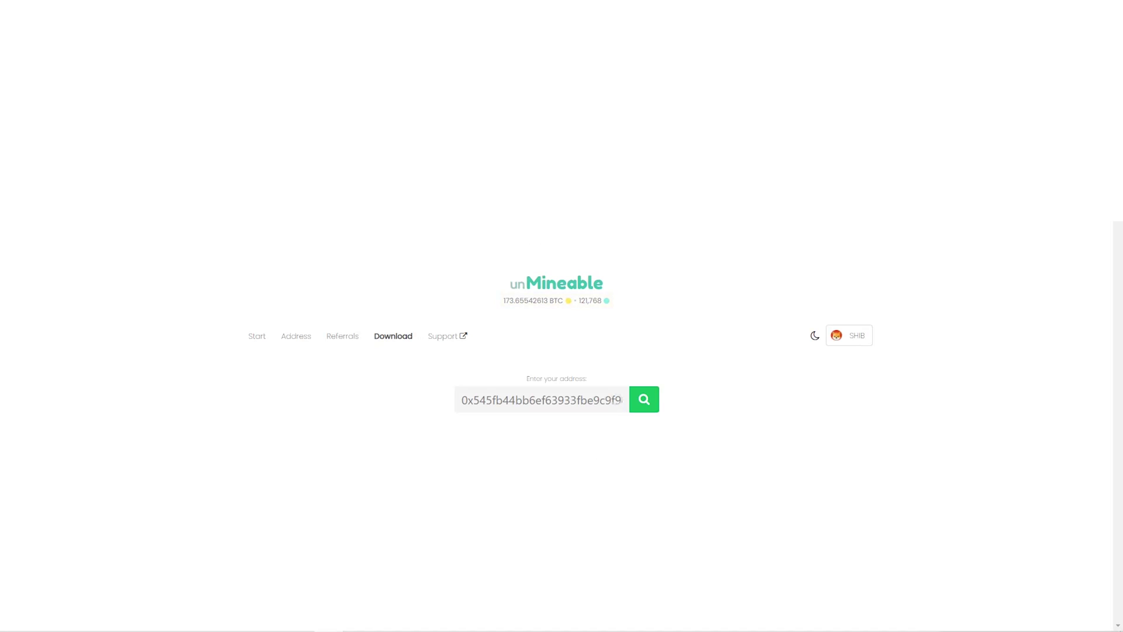
pyautogui.scroll(-2, 377, 594)
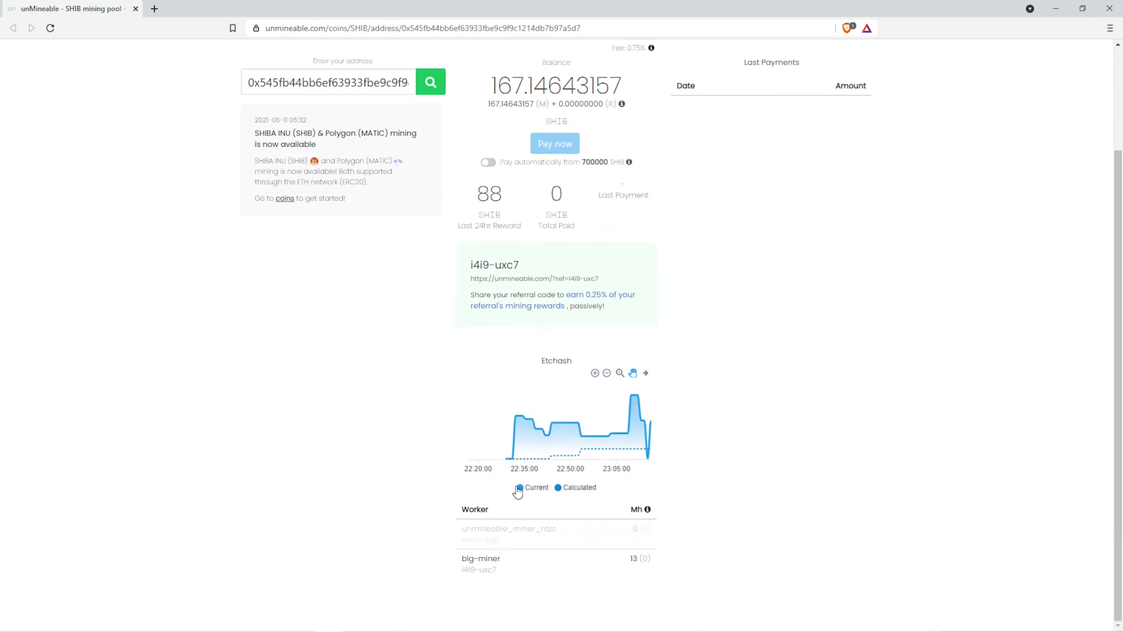
pyautogui.scroll(2, 674, 494)
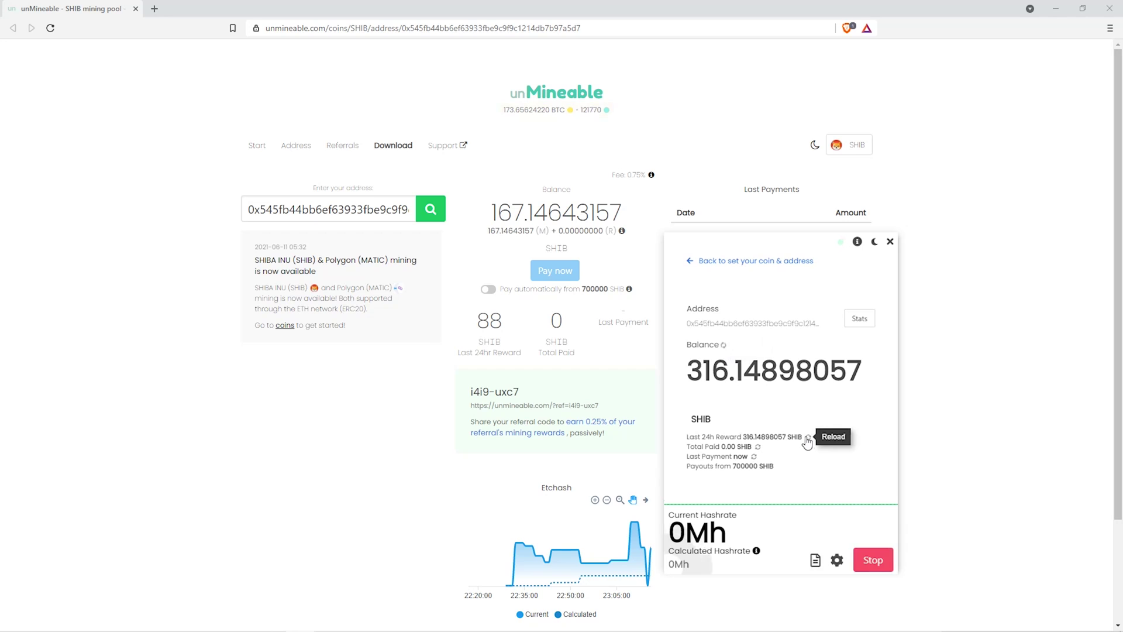
pyautogui.moveTo(828, 502)
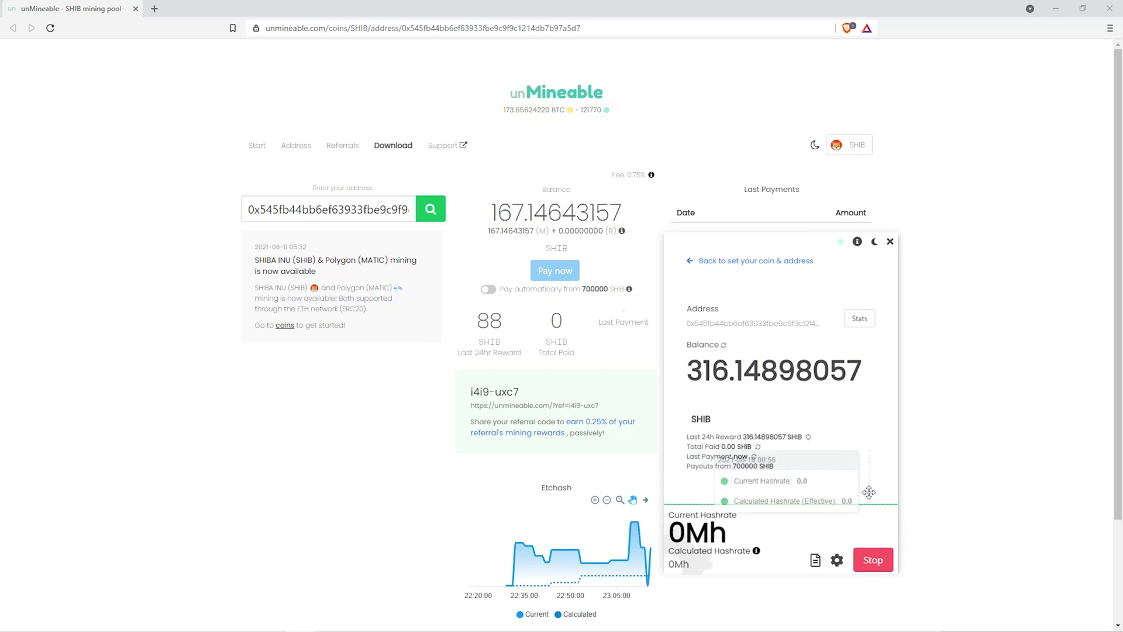
pyautogui.click(873, 560)
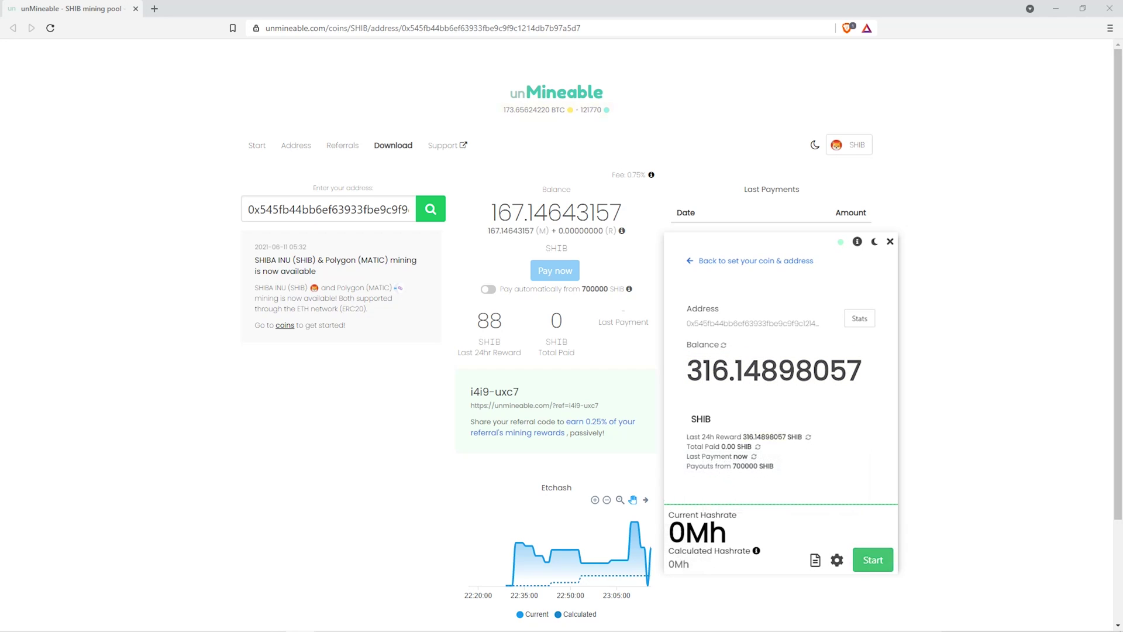